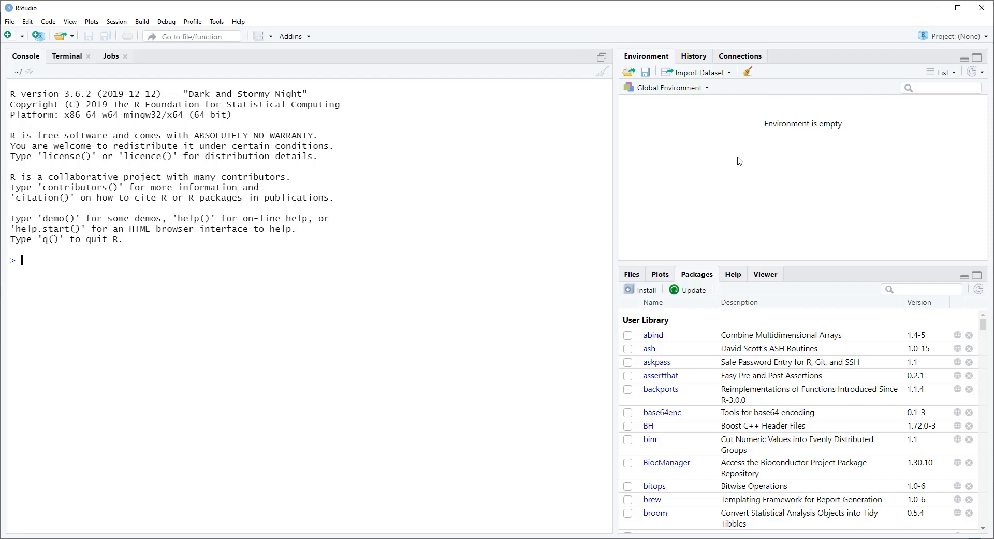
Clear all entries from the command history
left_click(701, 55)
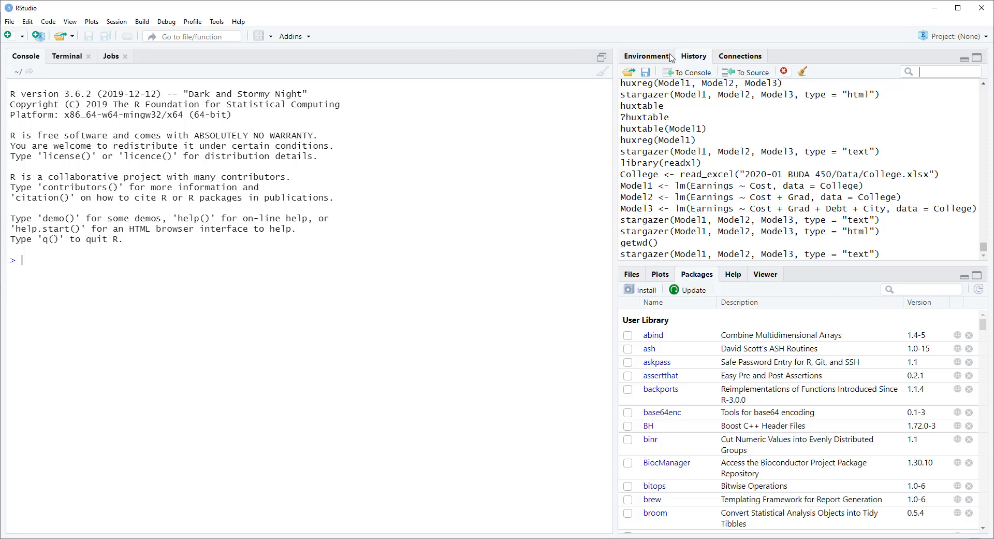
left_click(654, 56)
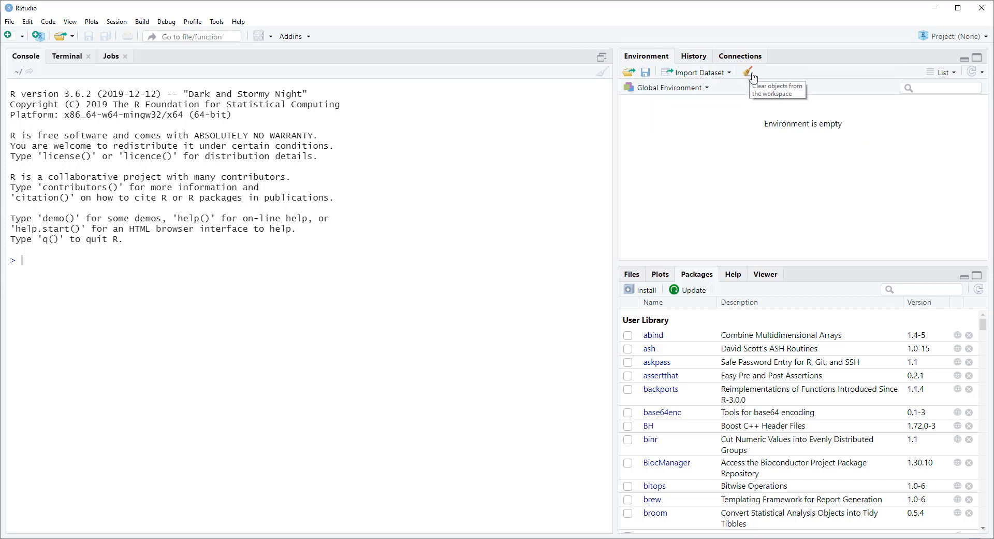
left_click(695, 57)
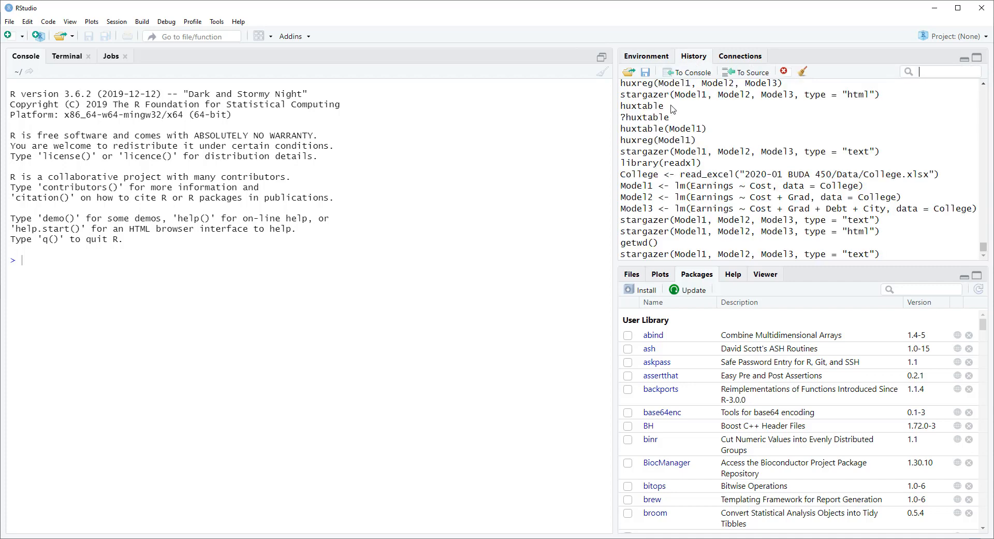
left_click(803, 71)
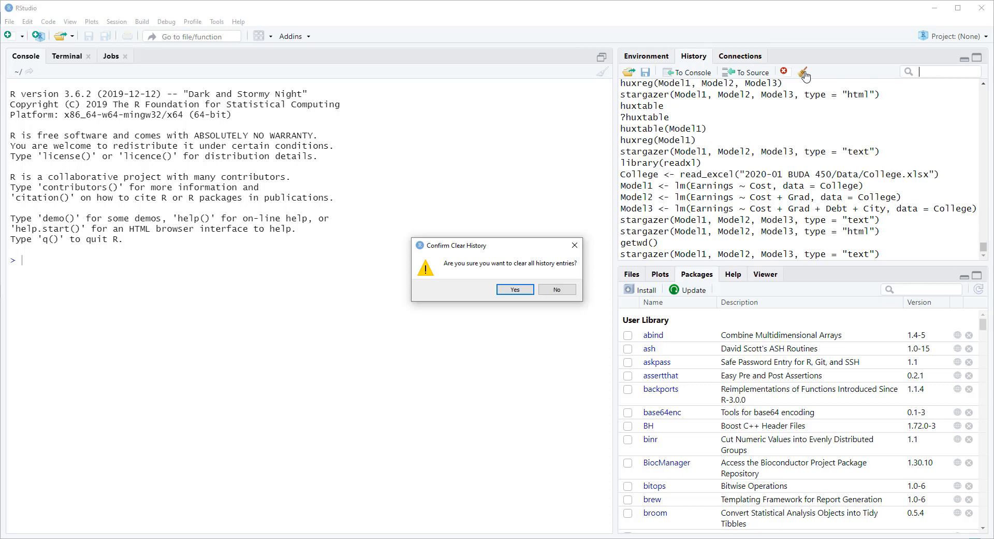
left_click(515, 289)
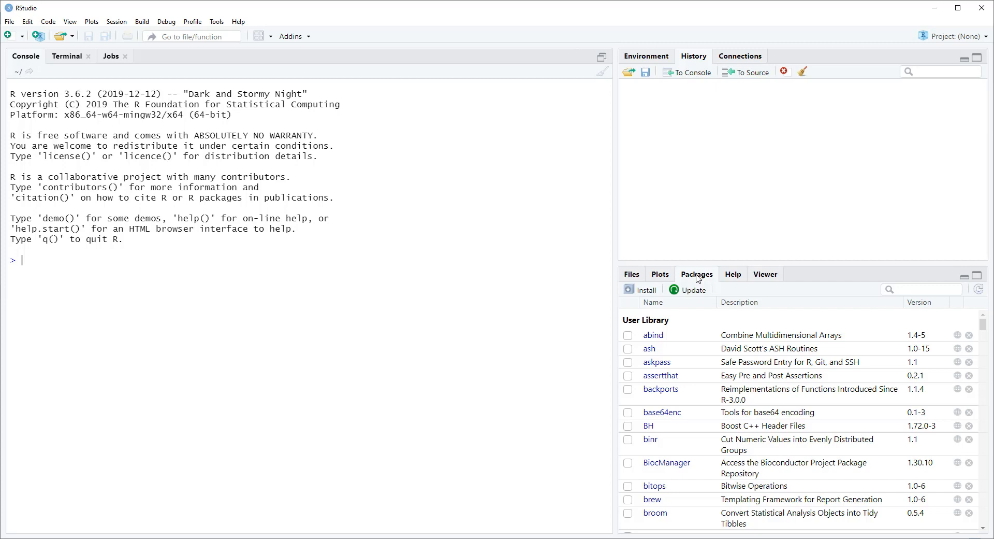
Show the help documentation pane and create a new blank R script
left_click(742, 280)
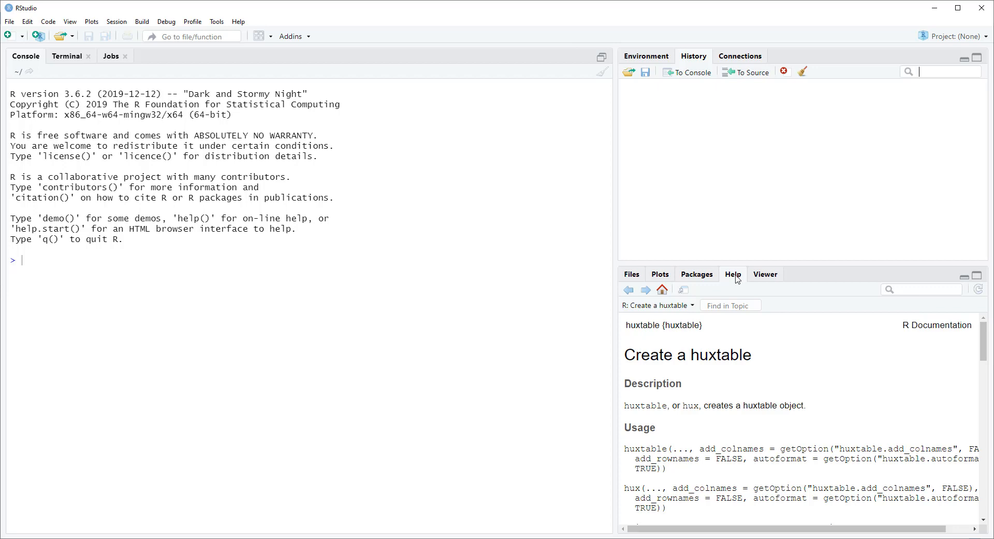
left_click(10, 22)
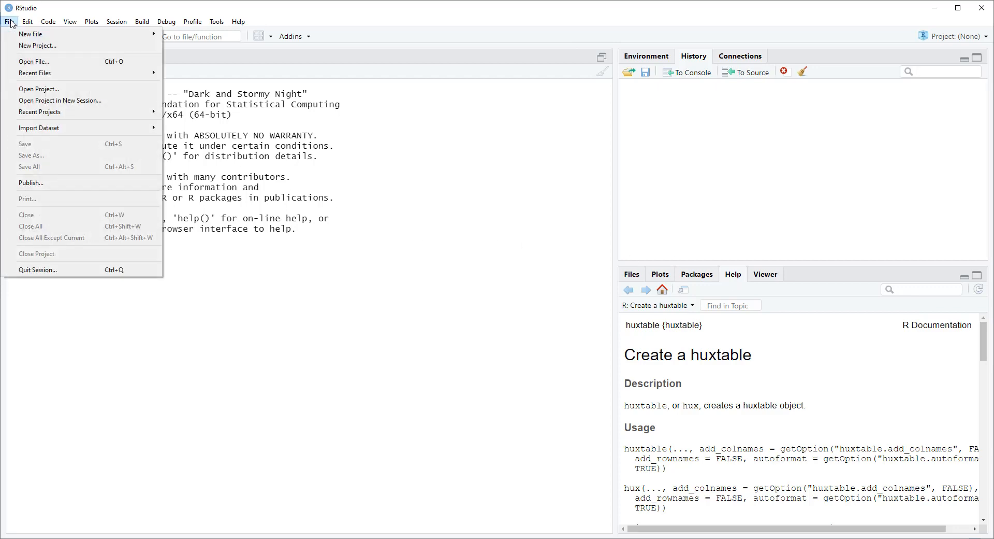
mouse_move(124, 33)
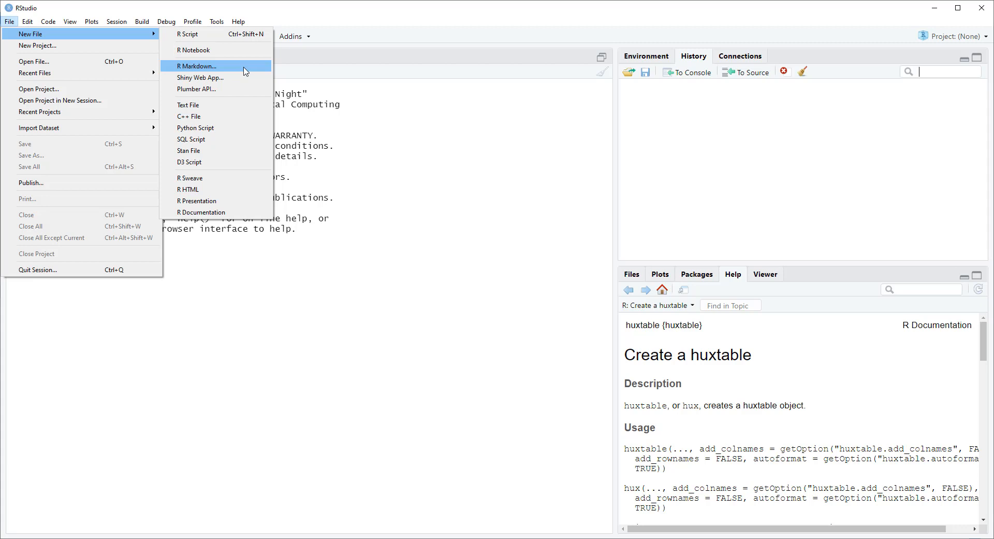
left_click(226, 38)
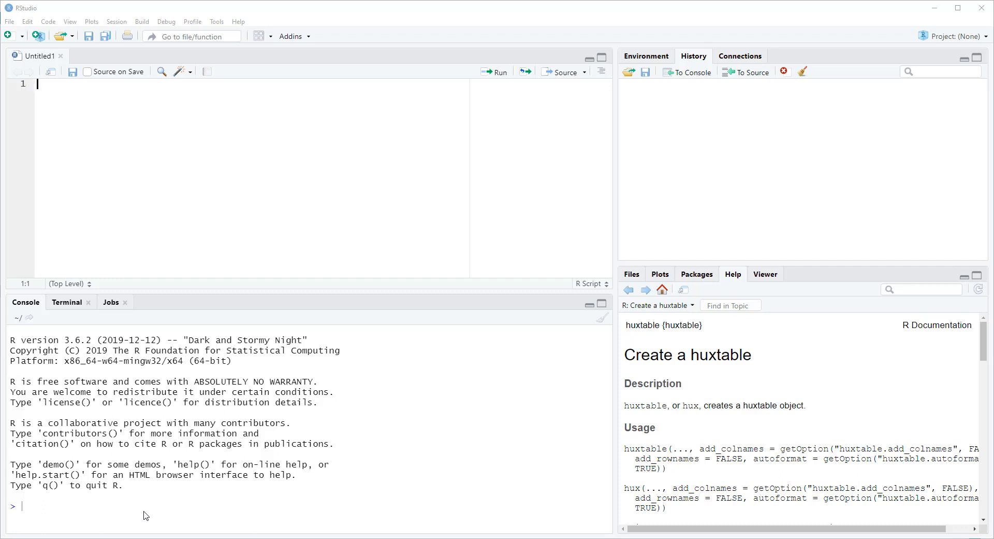
Create a vector named Example_1 in the console with the values -4, 0, 6, 1, -3, -4
left_click(144, 511)
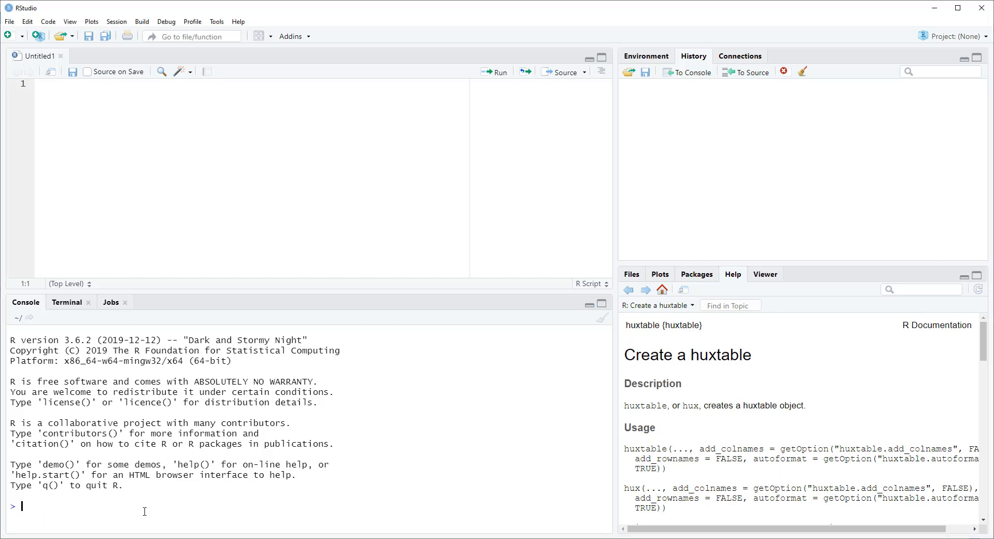
type("Example_1 <-")
type("c(-4, 0, 6, 1, -3, -4")
key("Return")
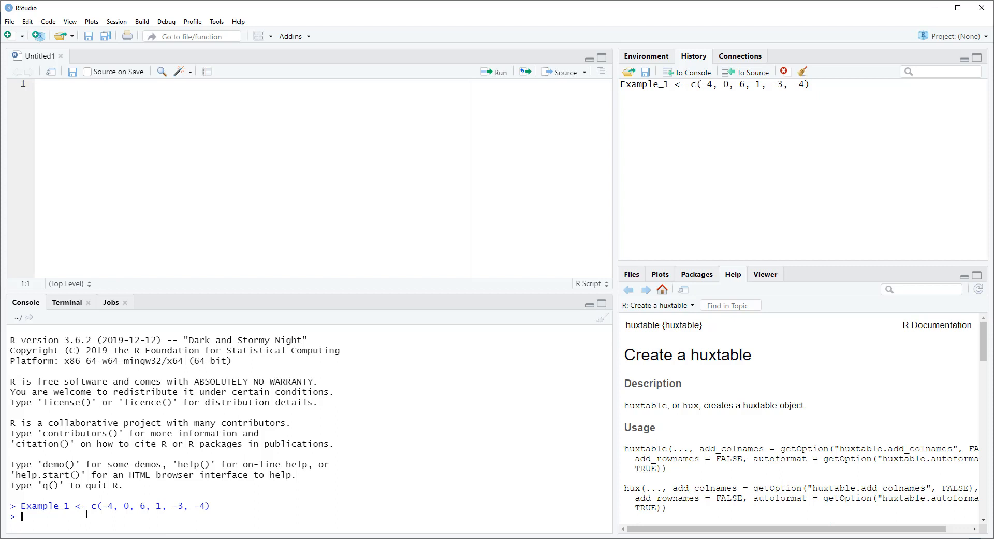
Print Example_1 in the console and open it in the data viewer with View(Example_1)
type("Example_")
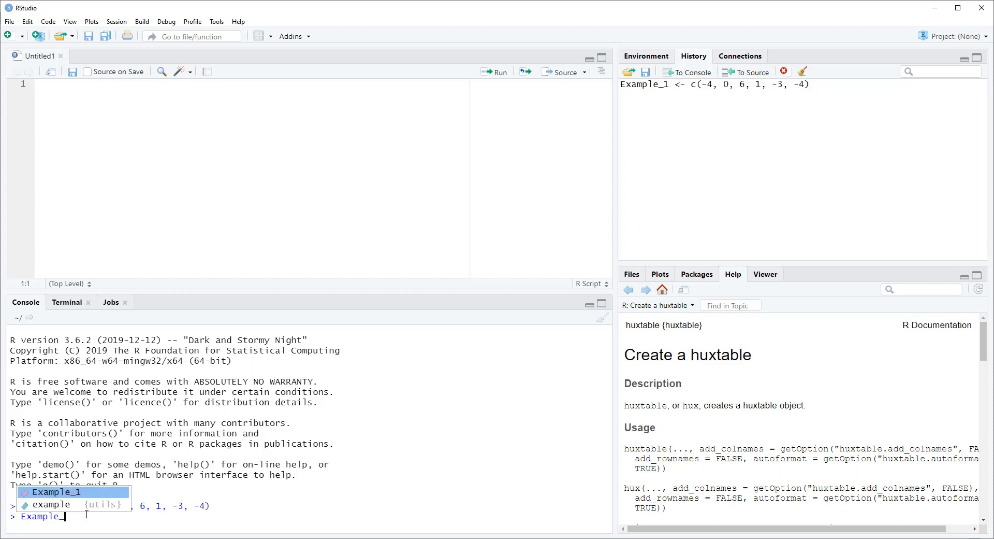
key("Return")
key("Return")
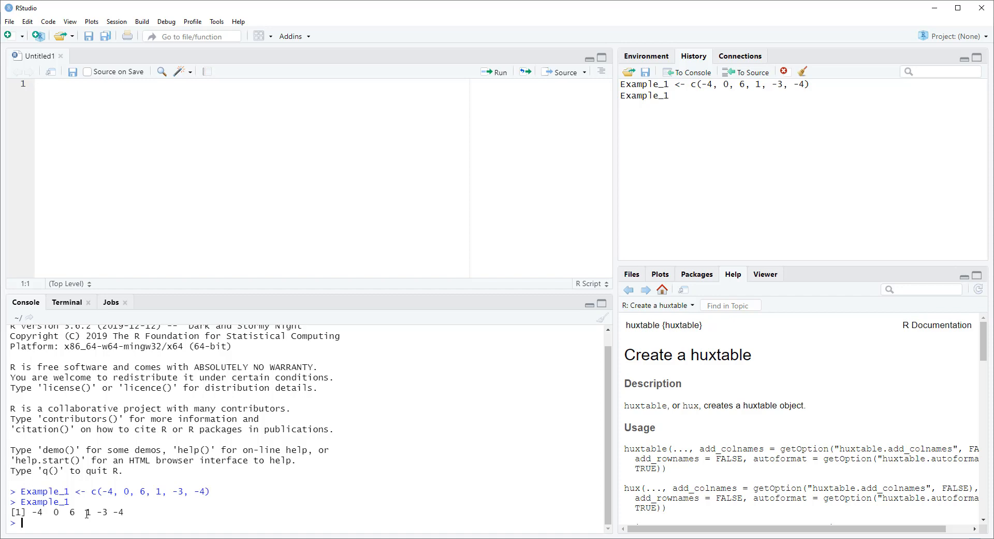
type("View(Example")
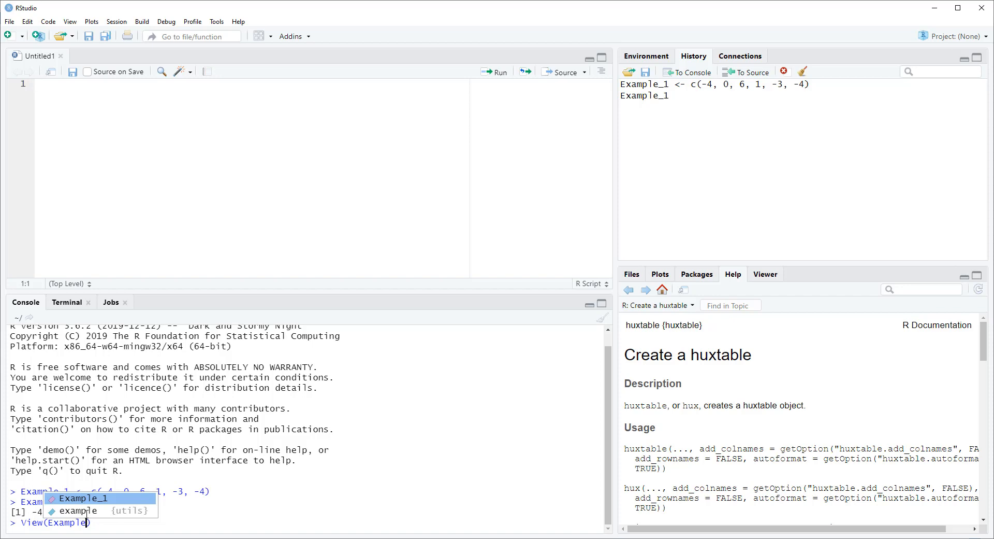
left_click(139, 499)
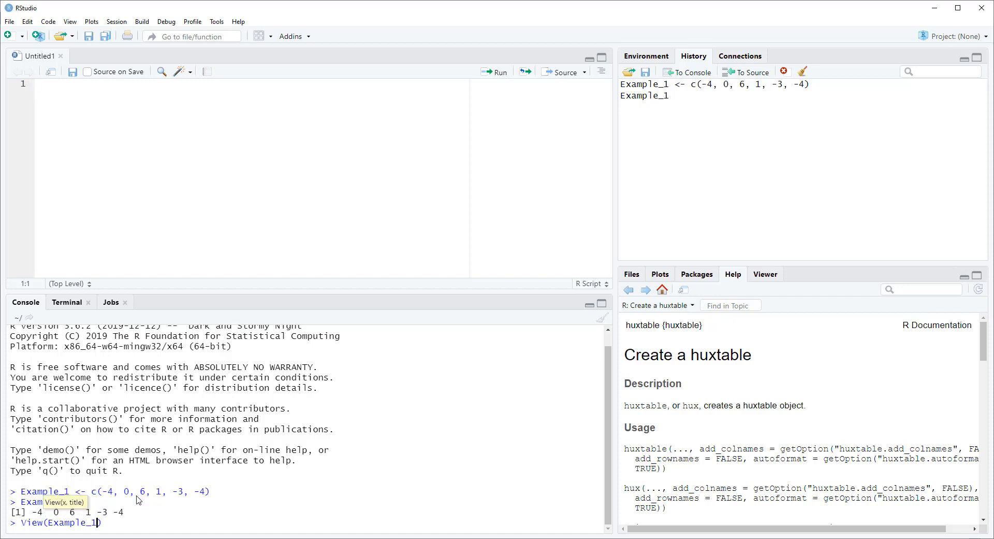
key("Return")
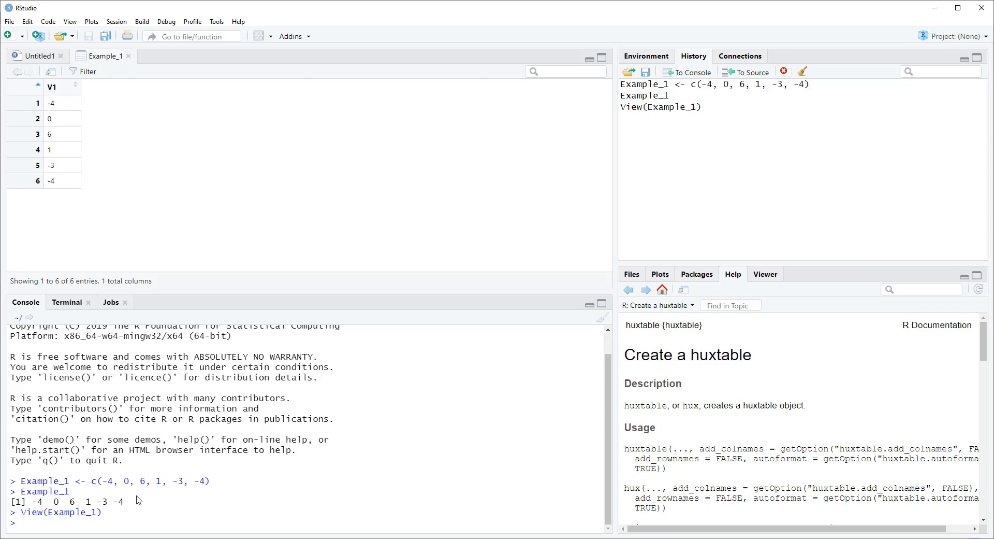
Calculate the mean of Example_1 in the console with the mean() function
type("mean")
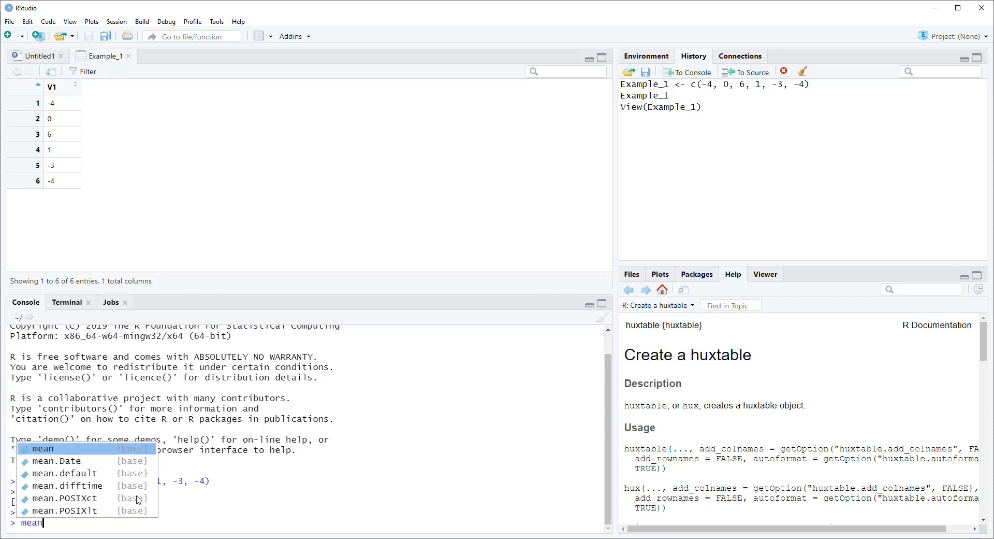
type("(")
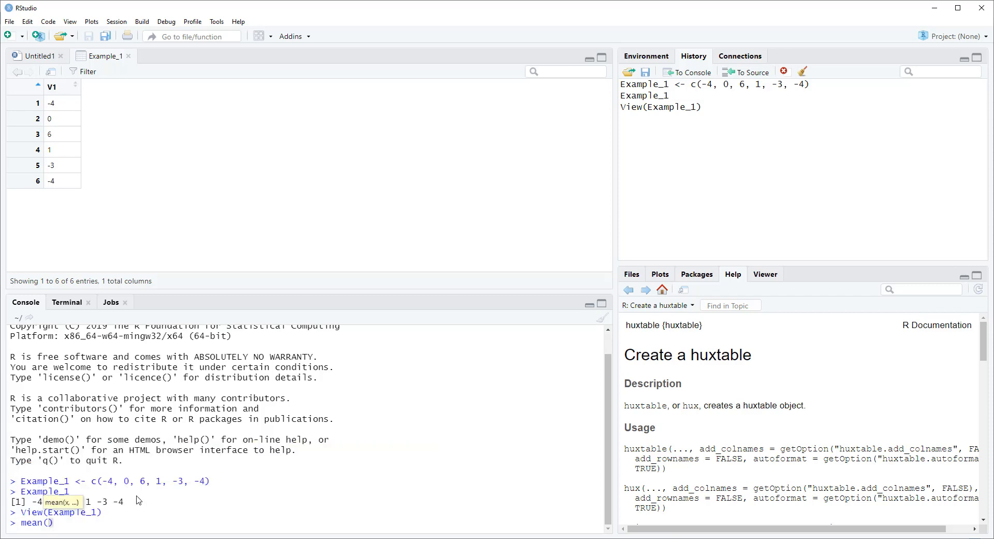
type("Example")
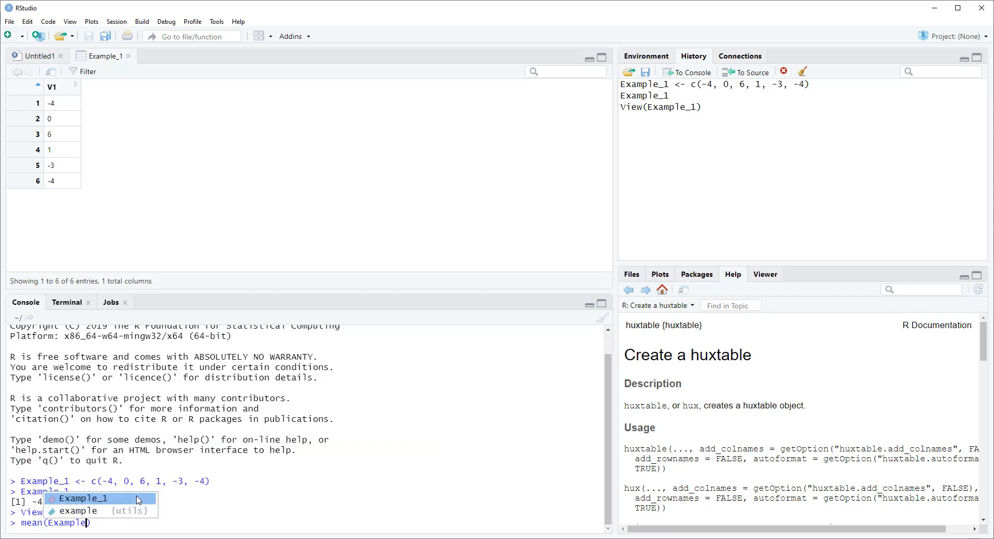
left_click(138, 499)
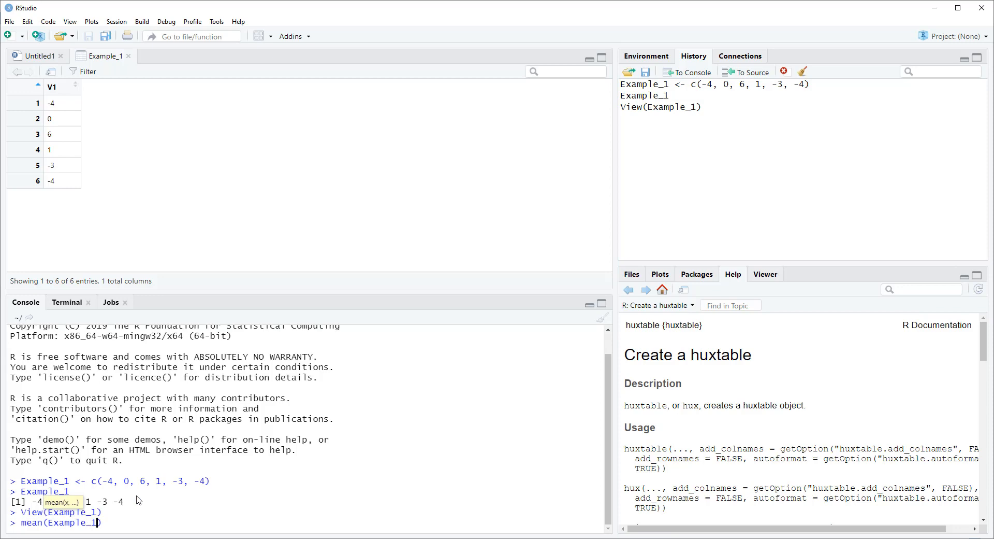
key("Return")
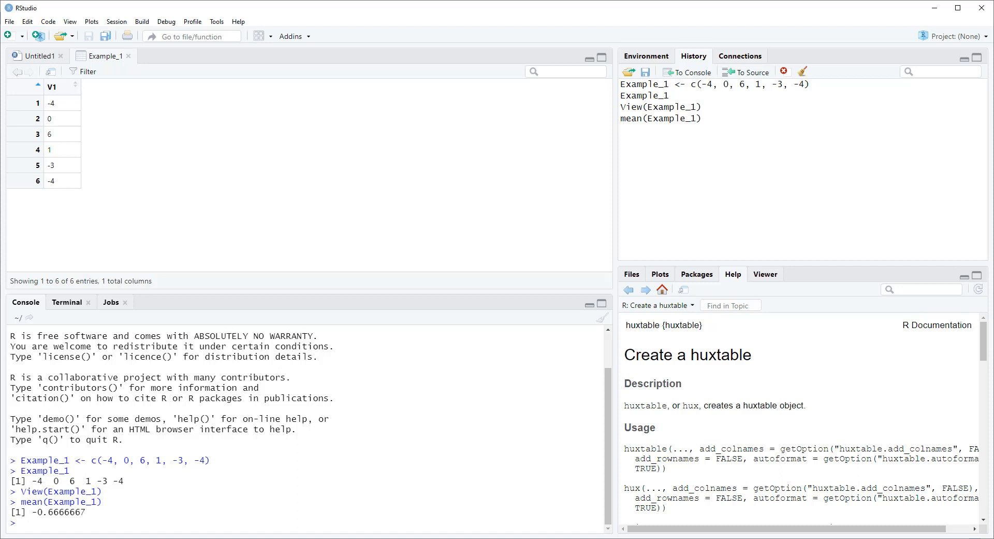
Start an Excel dataset import and choose the Admissions.xlsx worksheet from the Data folder in 2020-03 BADM 556
left_click(10, 23)
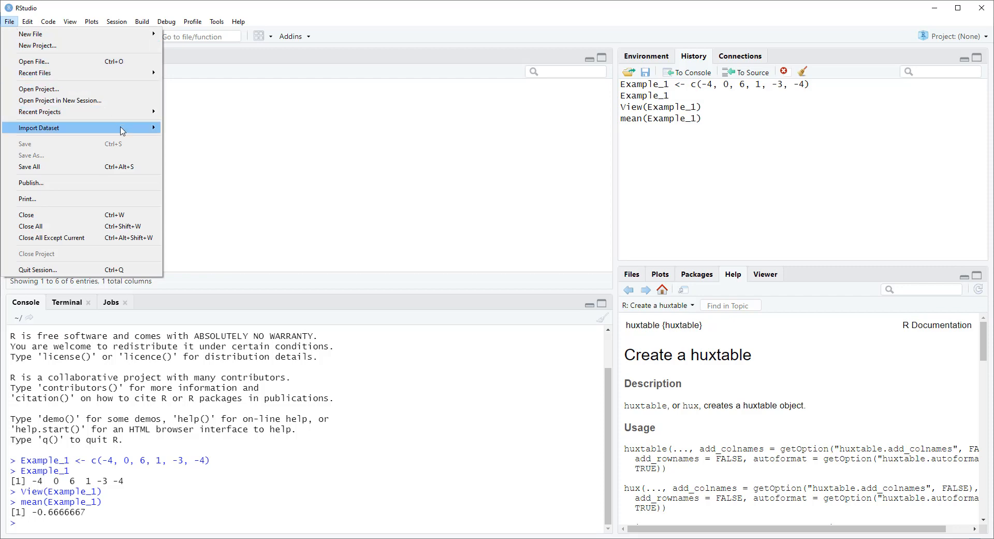
mouse_move(122, 130)
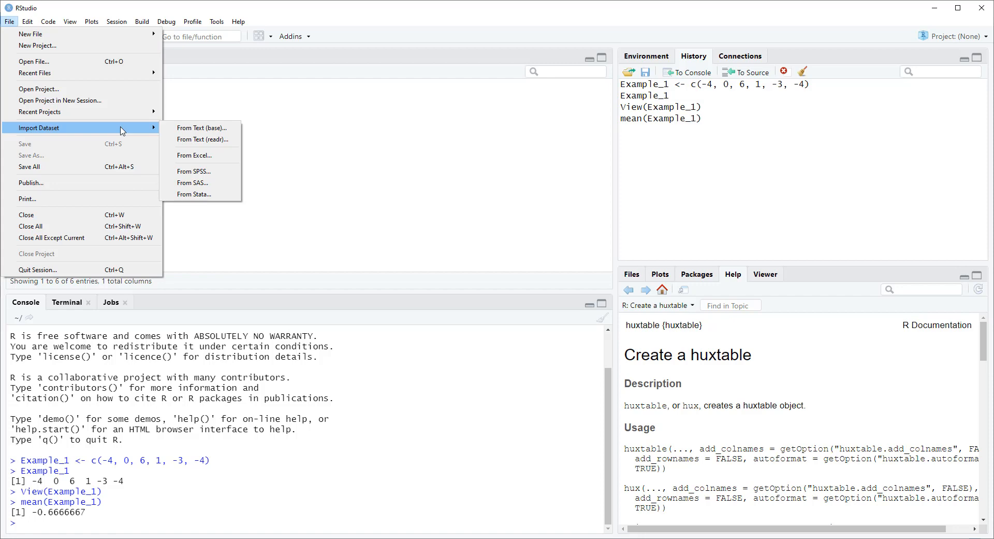
left_click(233, 157)
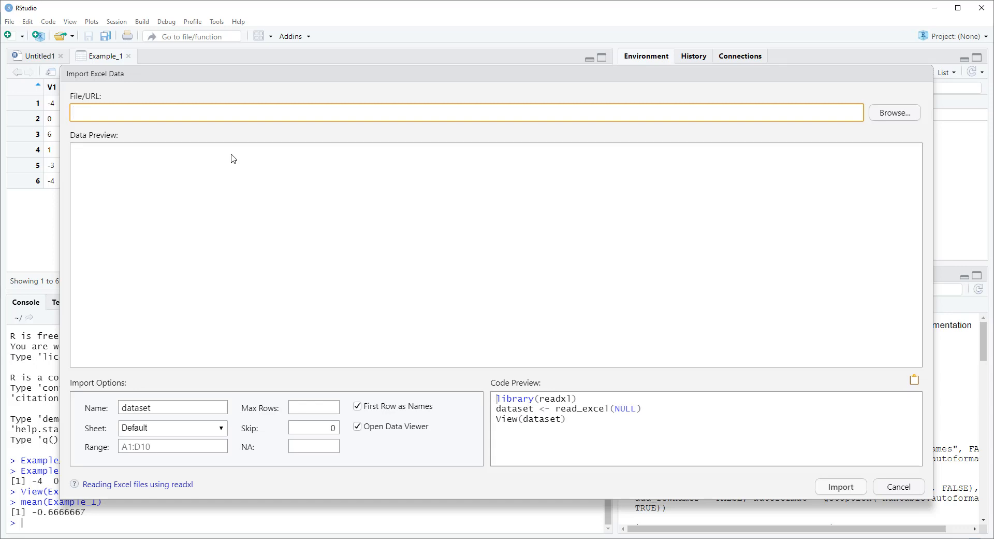
left_click(895, 113)
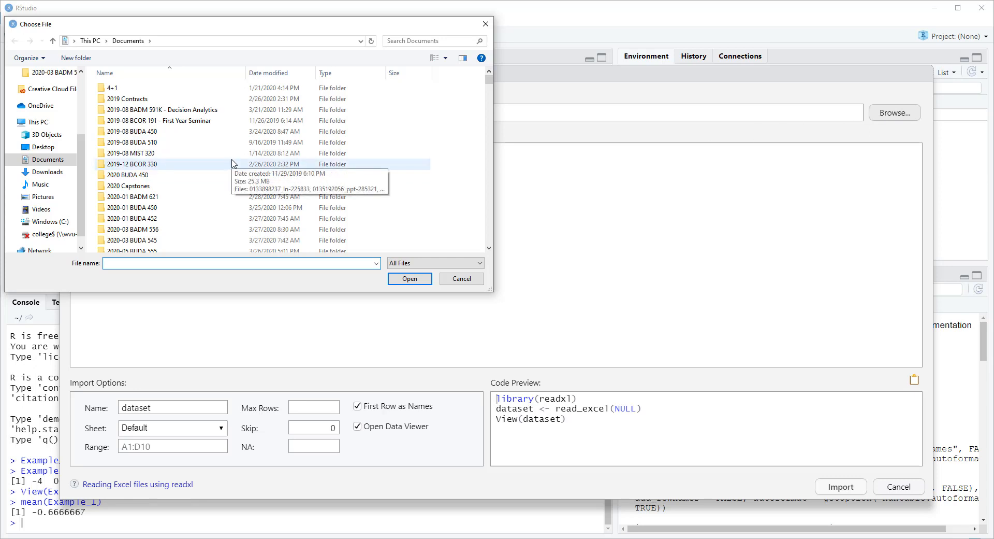
left_click(170, 230)
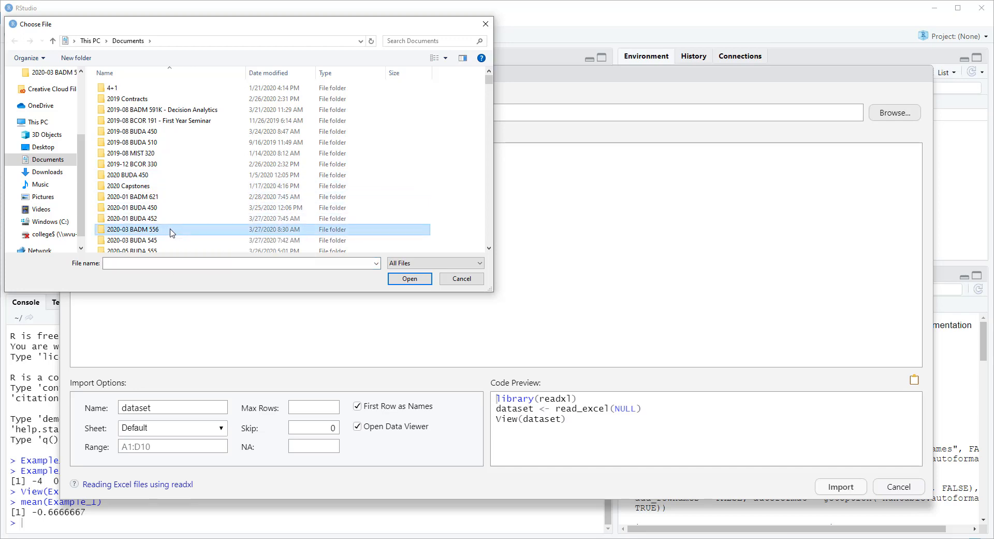
double_click(171, 230)
double_click(136, 91)
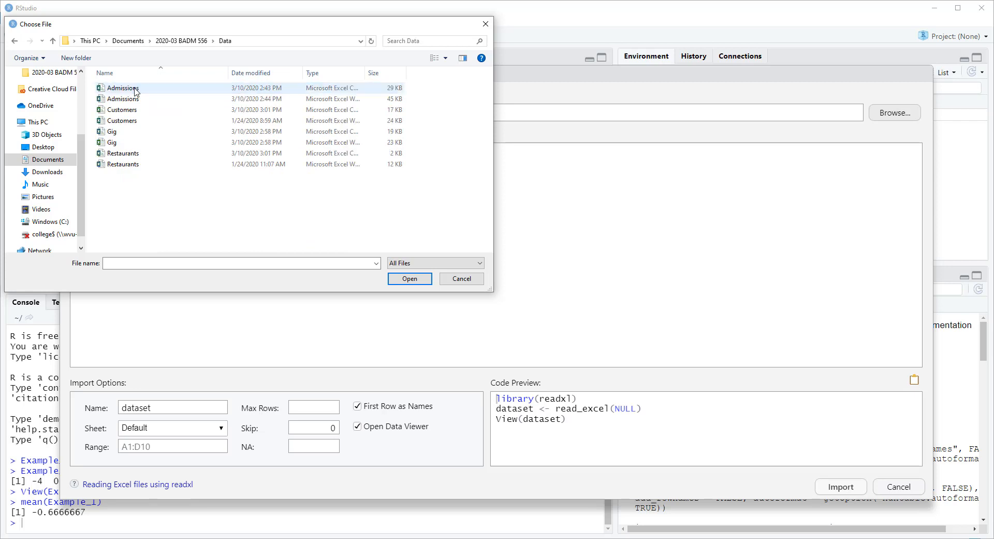
left_click(136, 99)
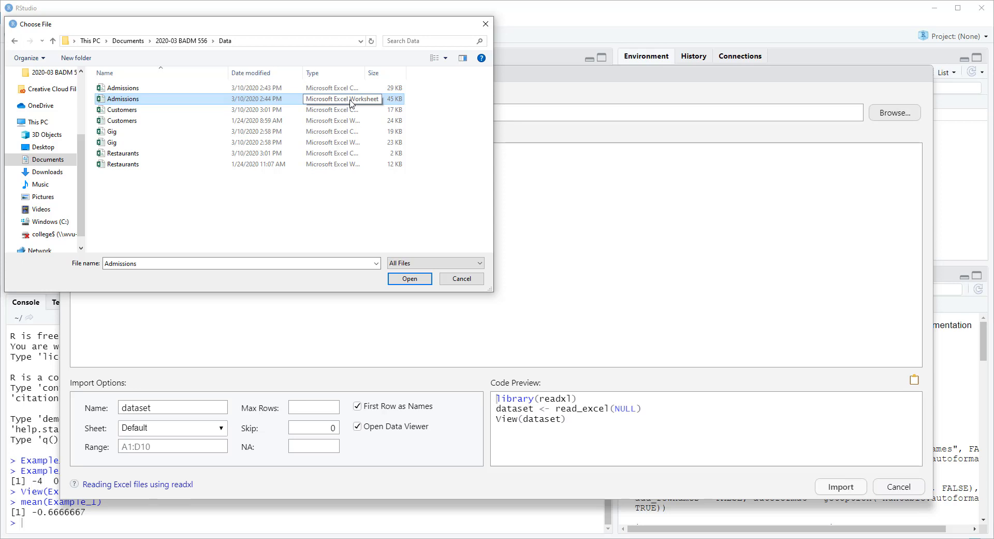
double_click(273, 99)
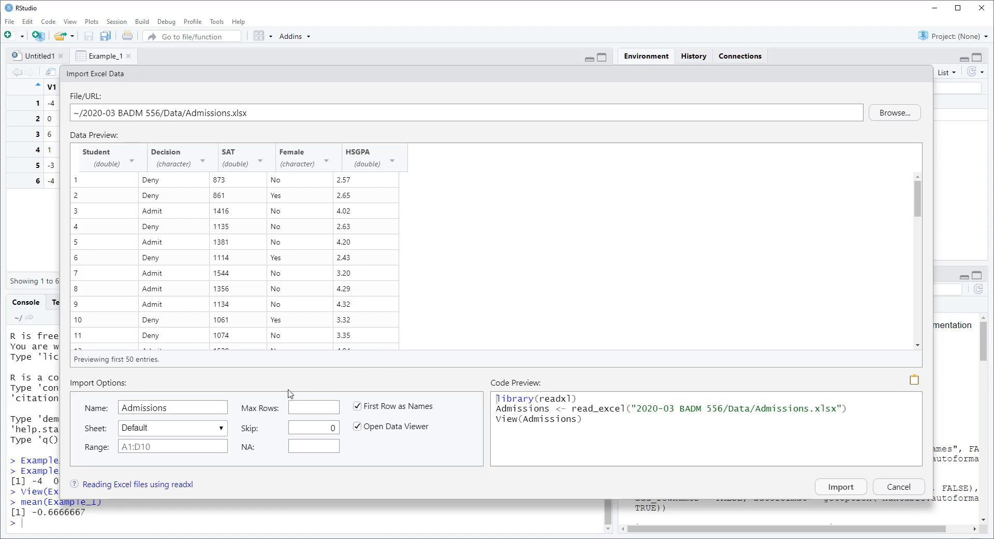
Import the workbook as Admissions with First Row as Names and Open Data Viewer enabled
left_click(201, 403)
left_click(385, 411)
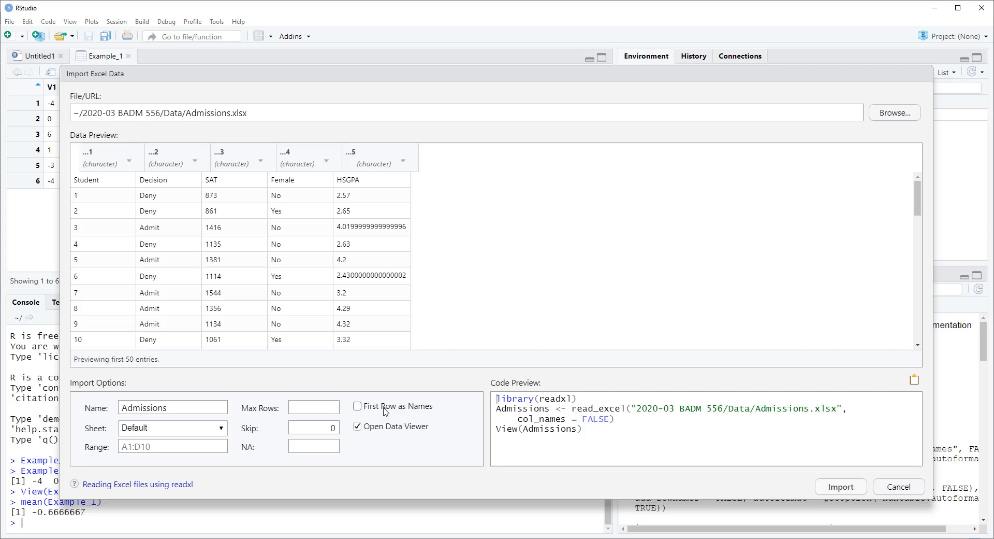
left_click(385, 409)
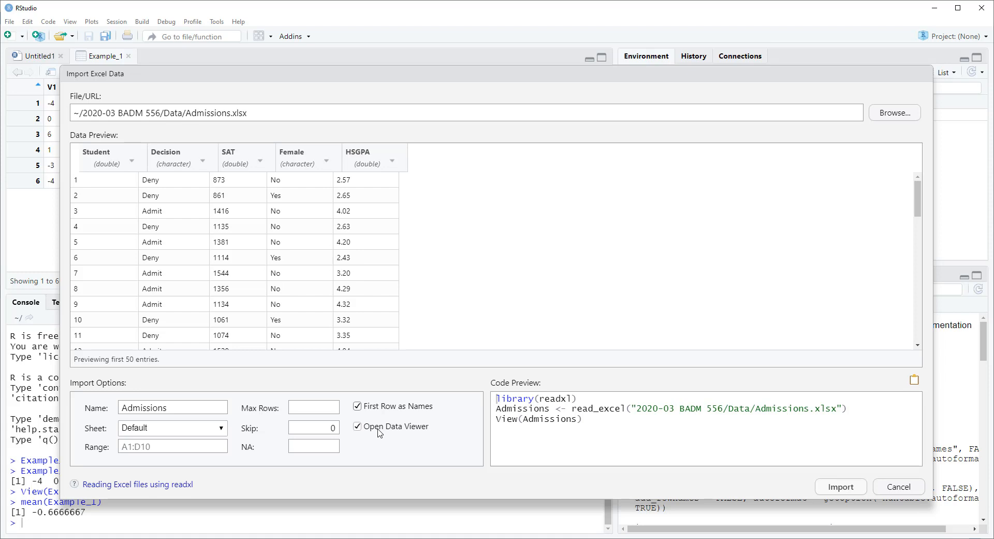
left_click(380, 431)
left_click(411, 429)
left_click(829, 487)
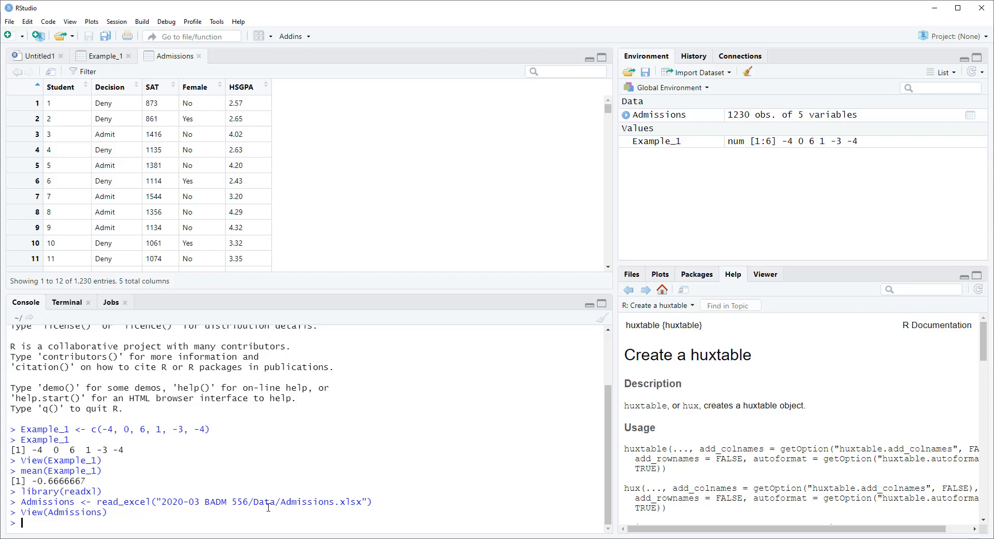
Run summary(Admissions) in the console to get summary statistics for every variable in the dataset
left_click_drag(106, 512, 10, 490)
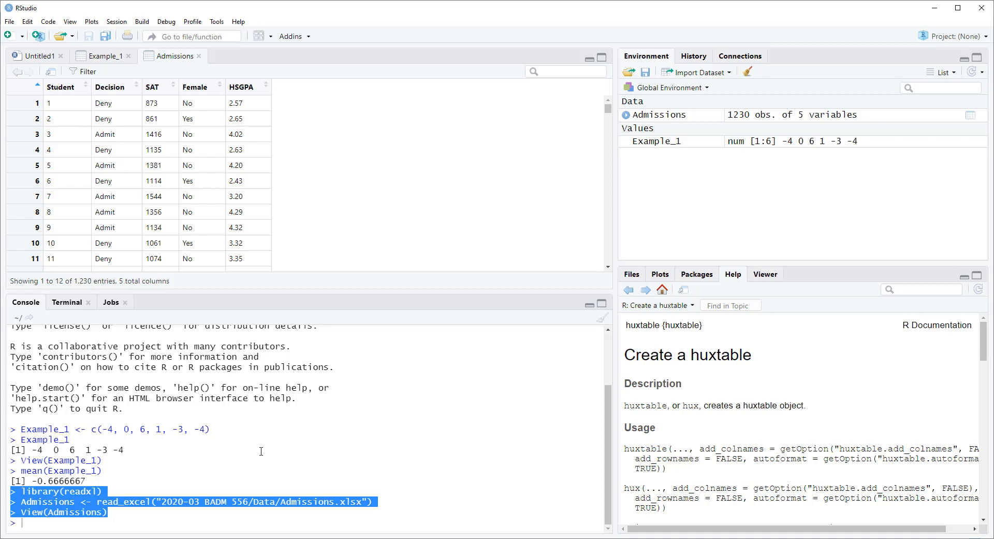
left_click(219, 524)
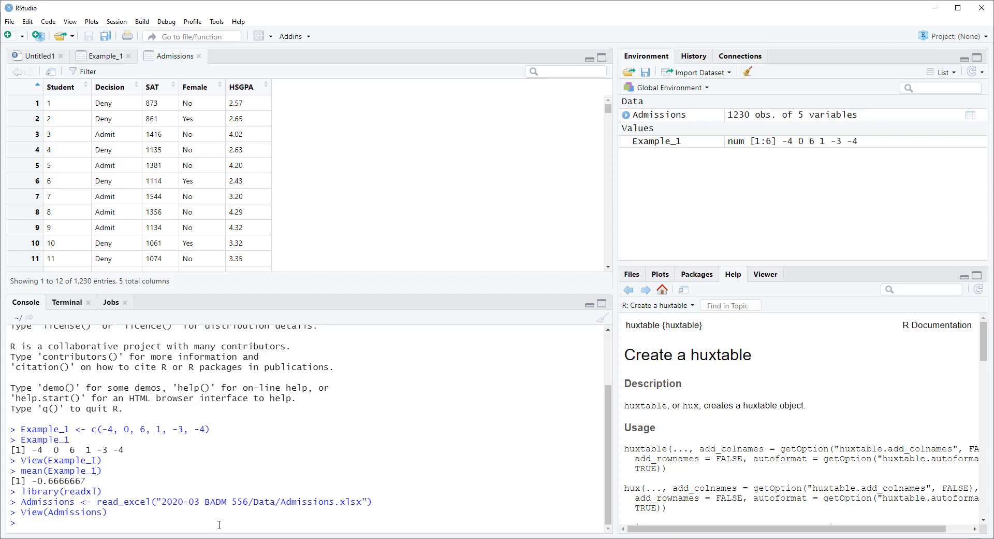
type("summary(A")
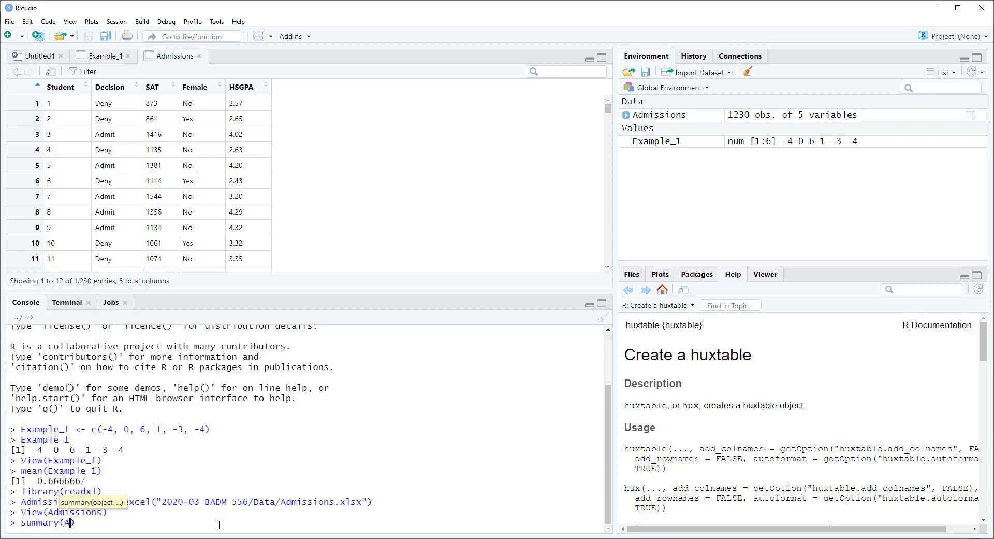
type("dmissions")
key("Return")
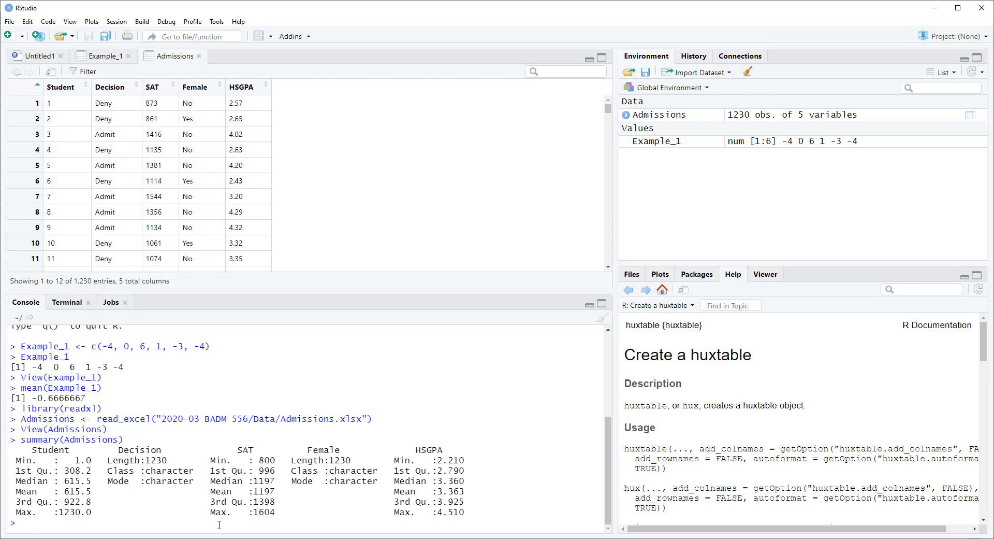
Try to calculate the mean of SAT by its bare variable name with mean(SAT) in the console
type("mean")
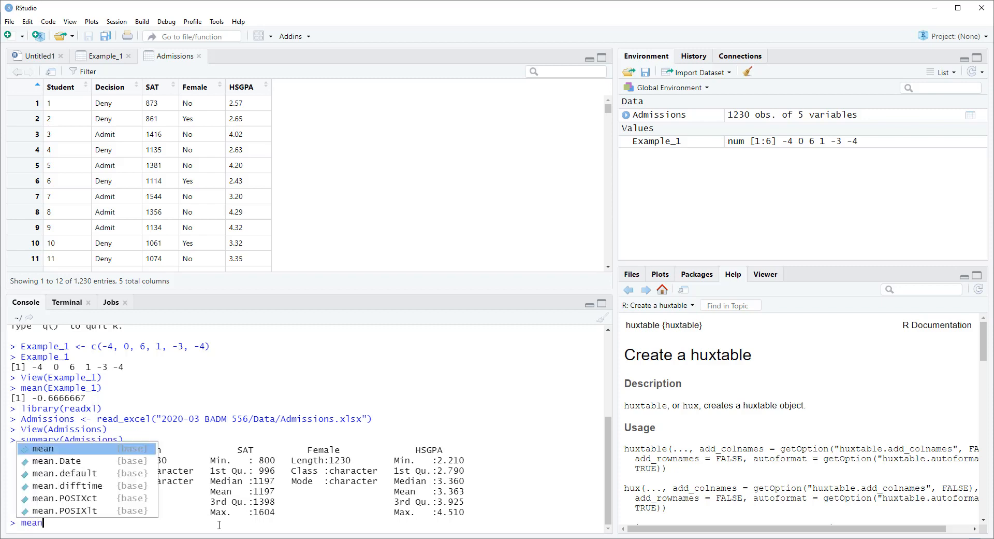
key("Tab")
type("SAT")
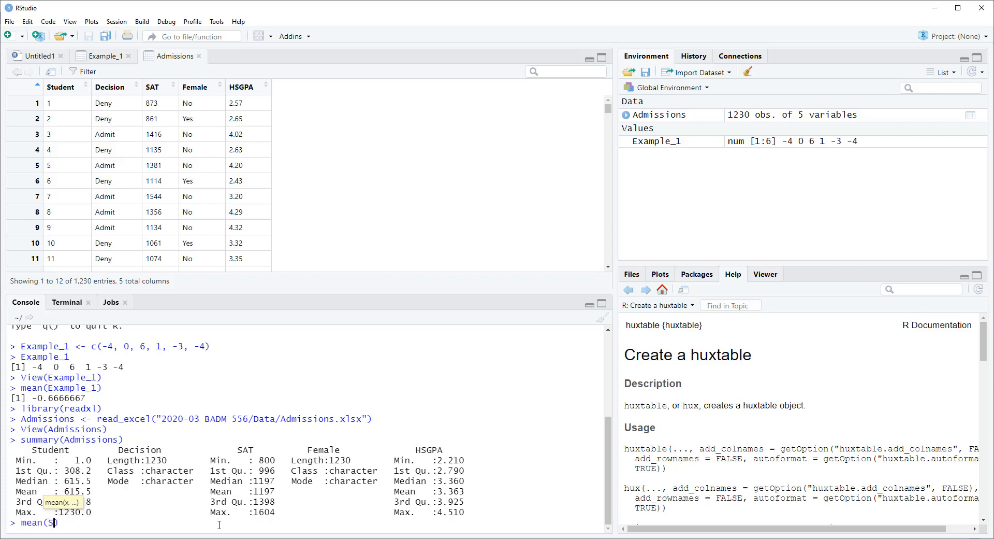
key("Return")
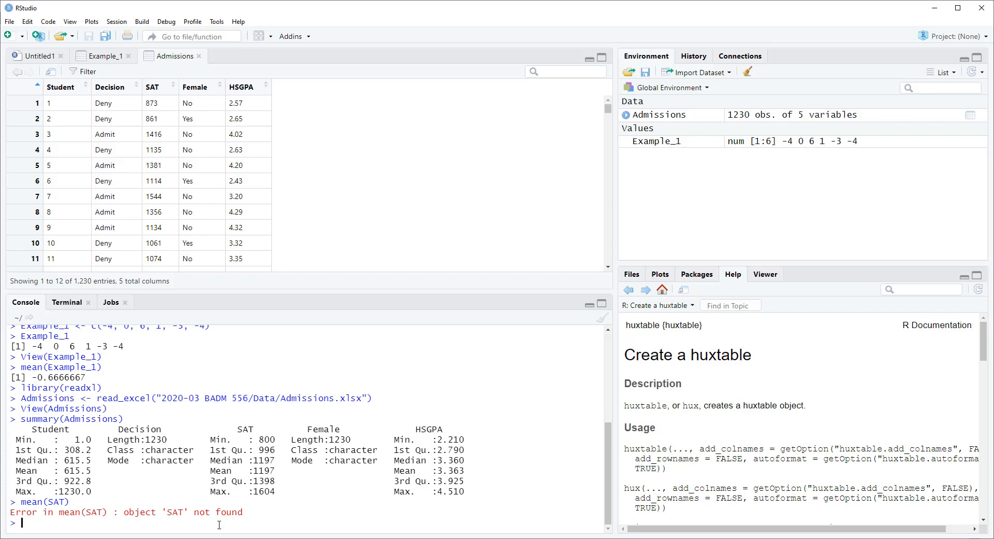
Calculate the mean of the SAT column by referencing its dataset with mean(Admissions$SAT)
type("mean(")
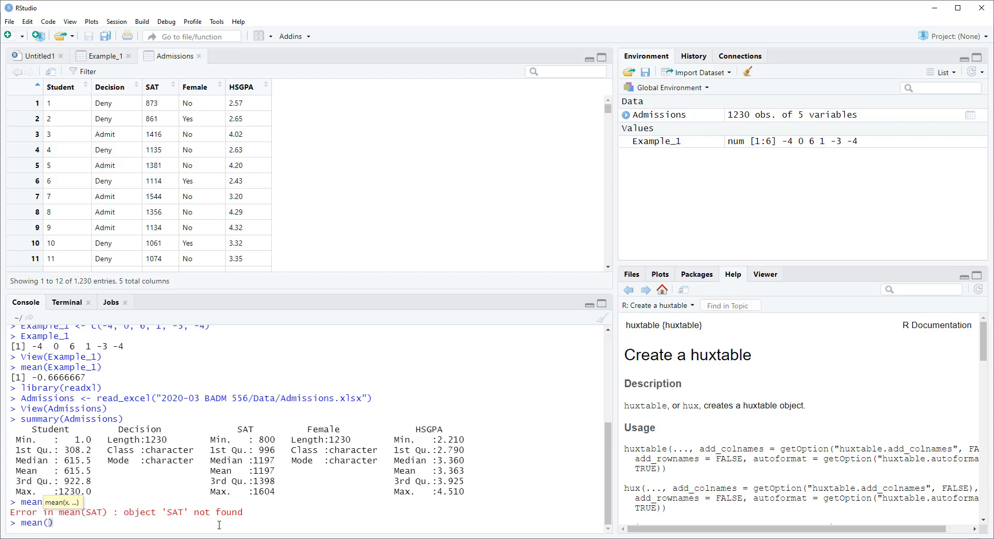
type("Admissions$")
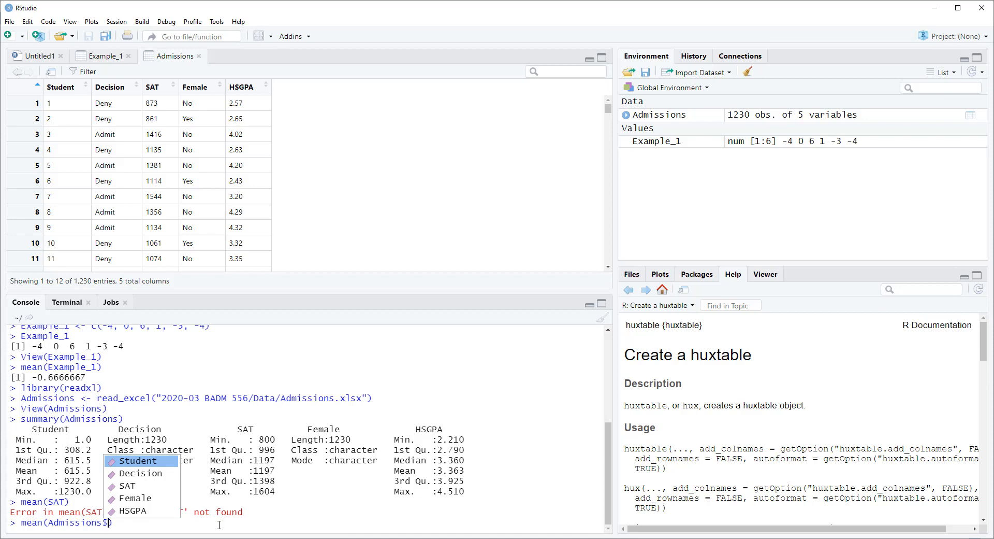
key("Down")
key("Down")
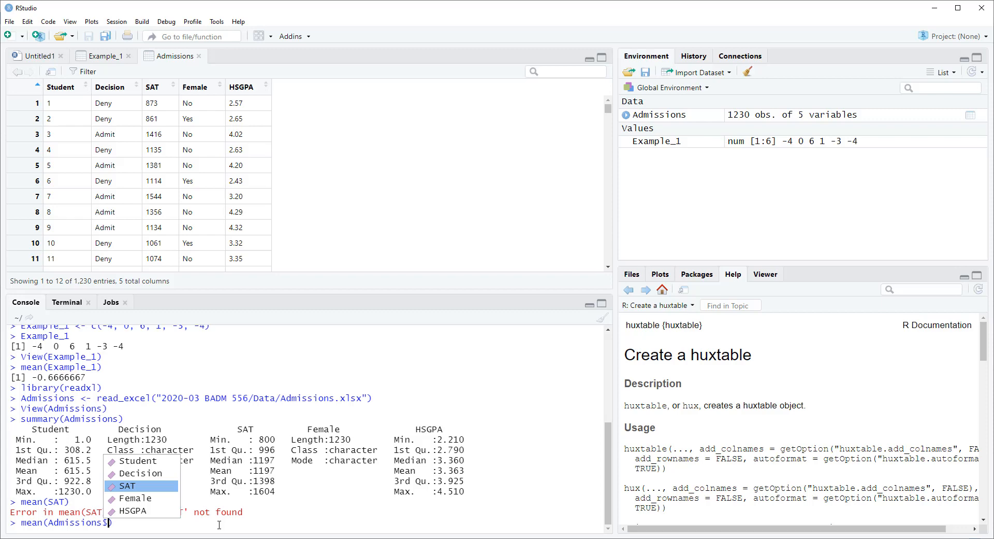
key("Return")
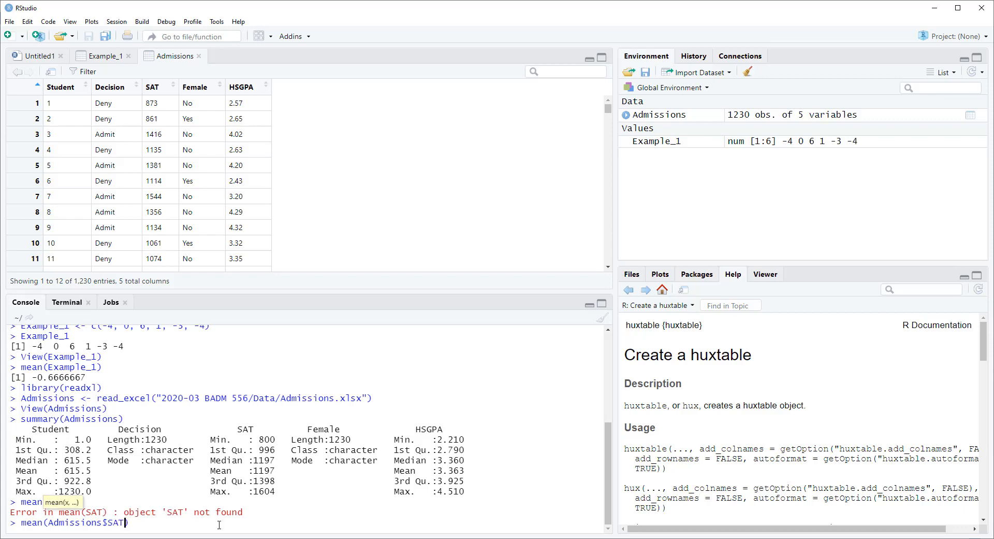
key("Return")
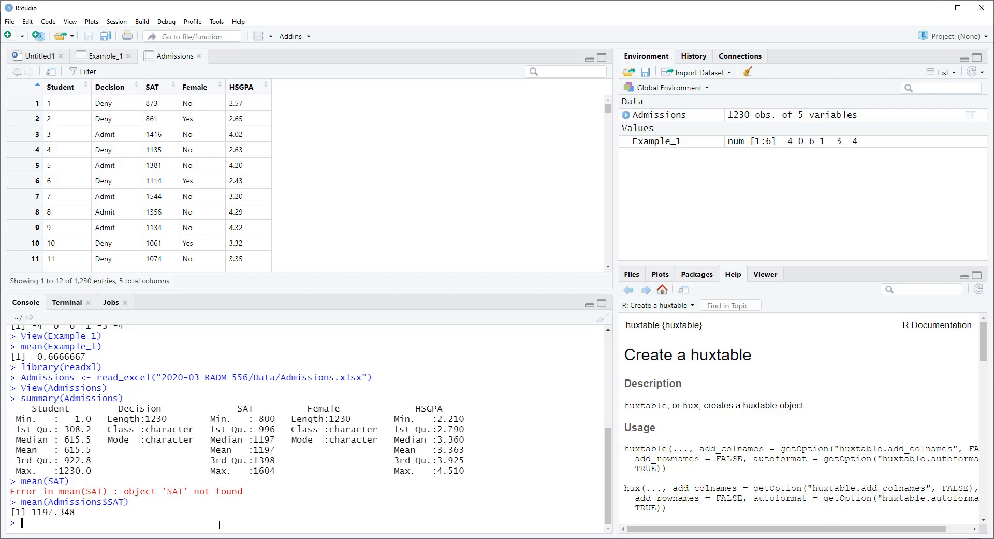
Attach the Admissions dataset with attach(Admissions) and calculate the SAT mean with mean(SAT)
type("attach(Admissions")
key("Return")
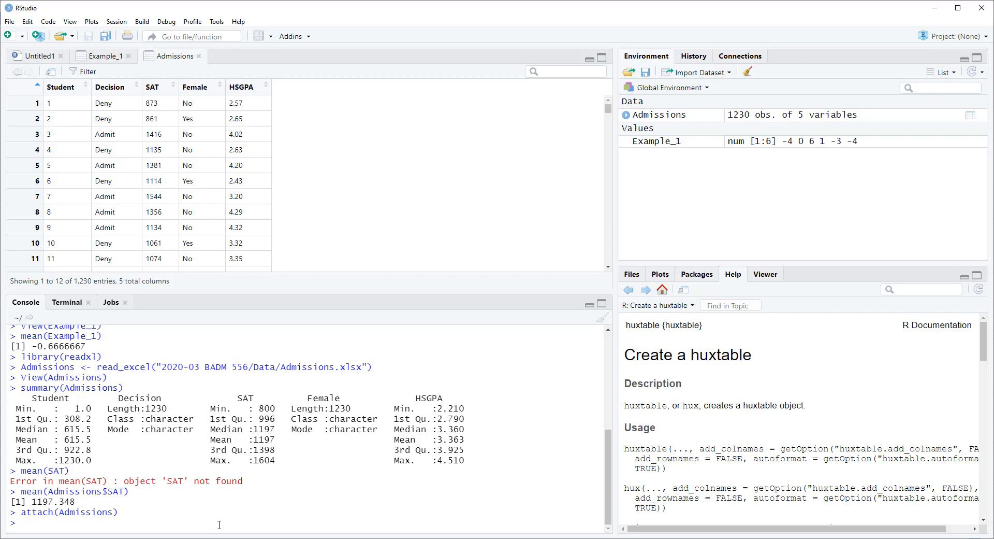
type("mea")
type("n(SAT")
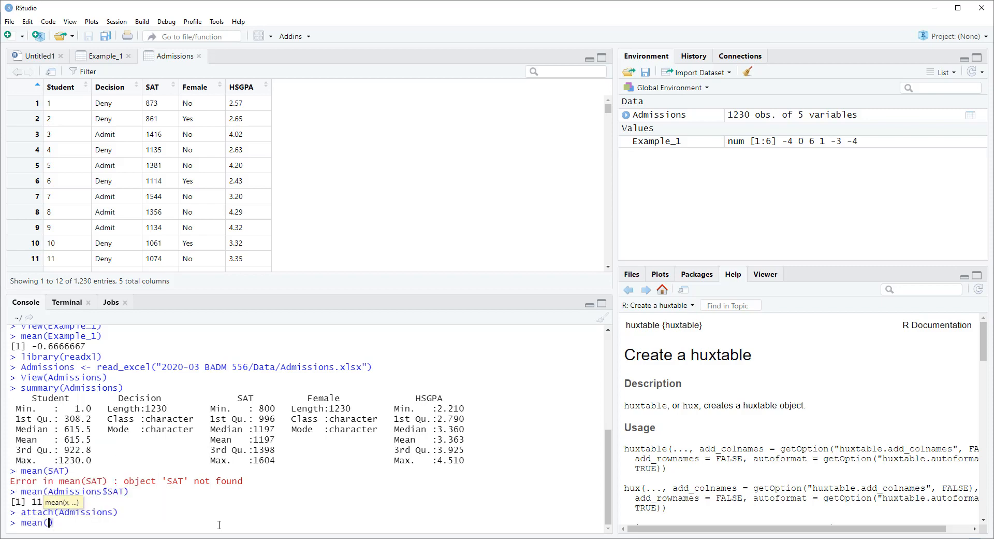
key("Return")
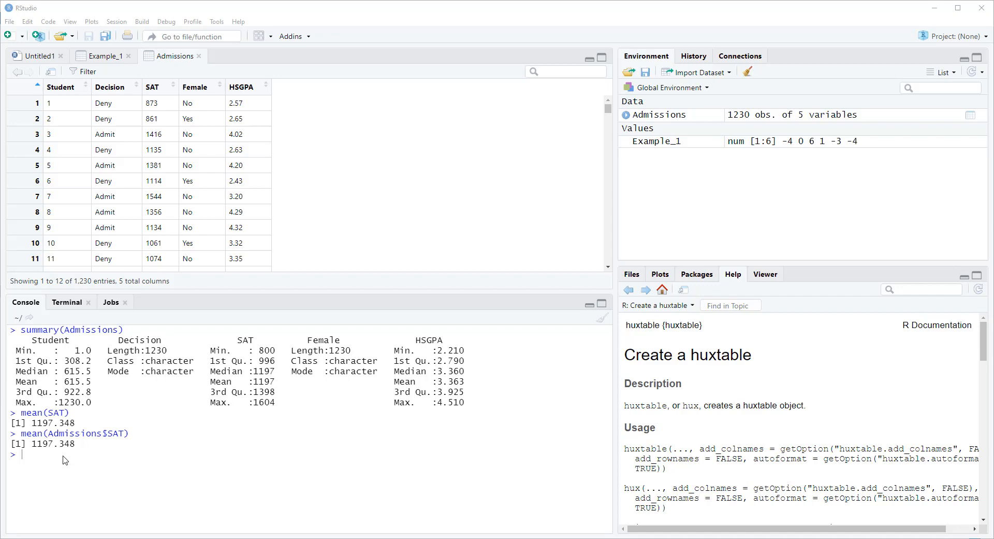
Summarize only columns 3 and 5 of the dataset by running summary(Admissions[,c(3,5)]) in the console
left_click(63, 455)
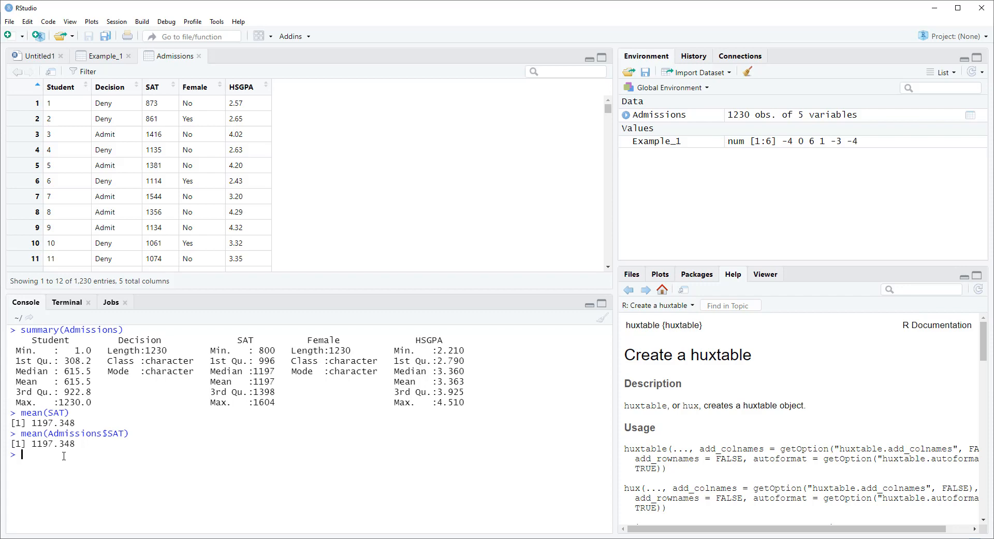
type("summary")
type("(Ad")
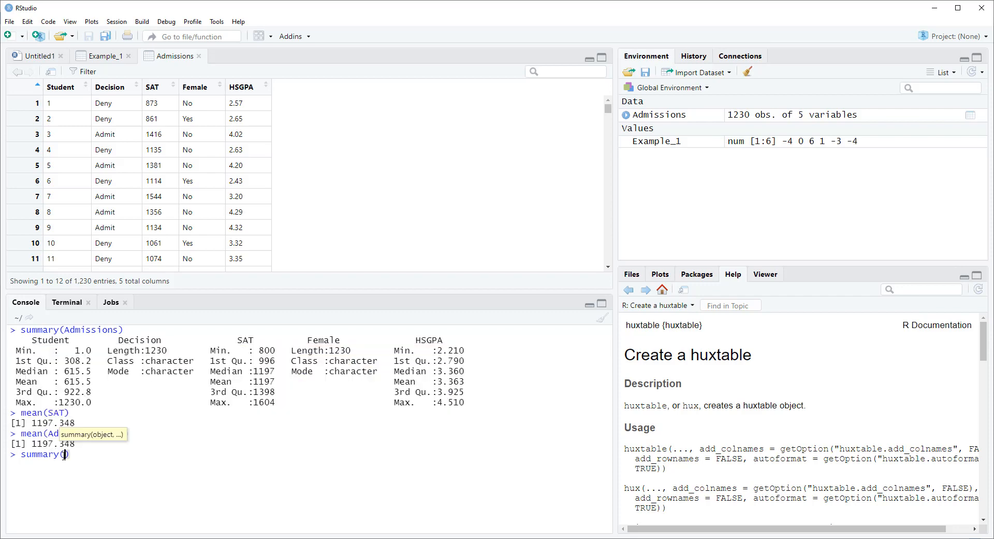
type("missions")
type("[")
type(",")
type("c(3,5")
type(")")
key("Return")
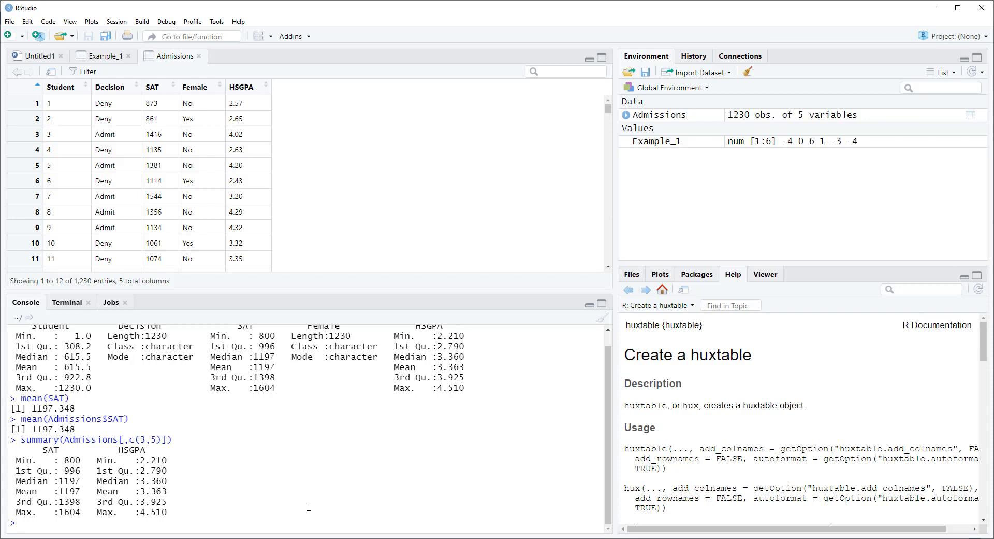
Rerun the previous summary of columns 3 and 5 with the rows restricted to 1 through 100
key("Up")
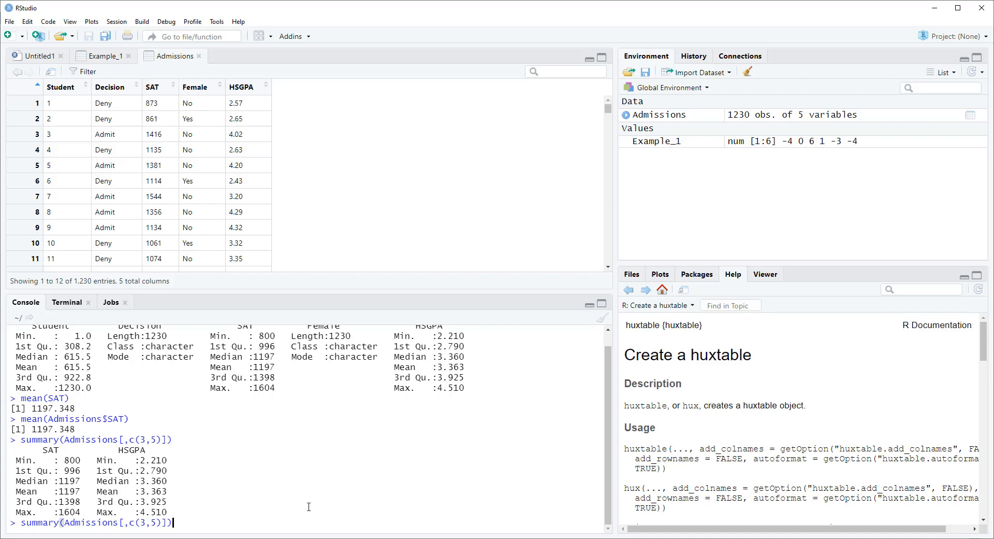
left_click(125, 522)
type("1:100")
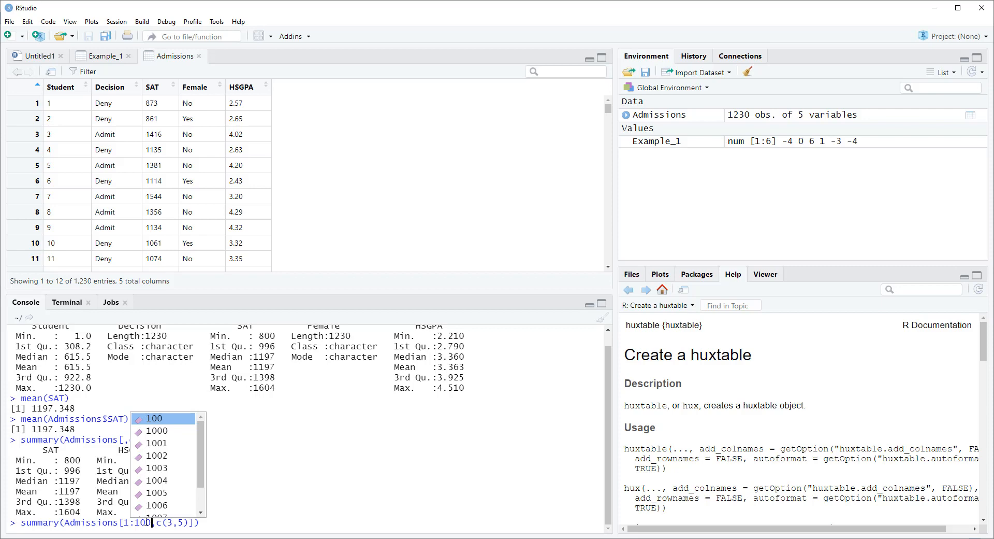
key("Return")
key("Return")
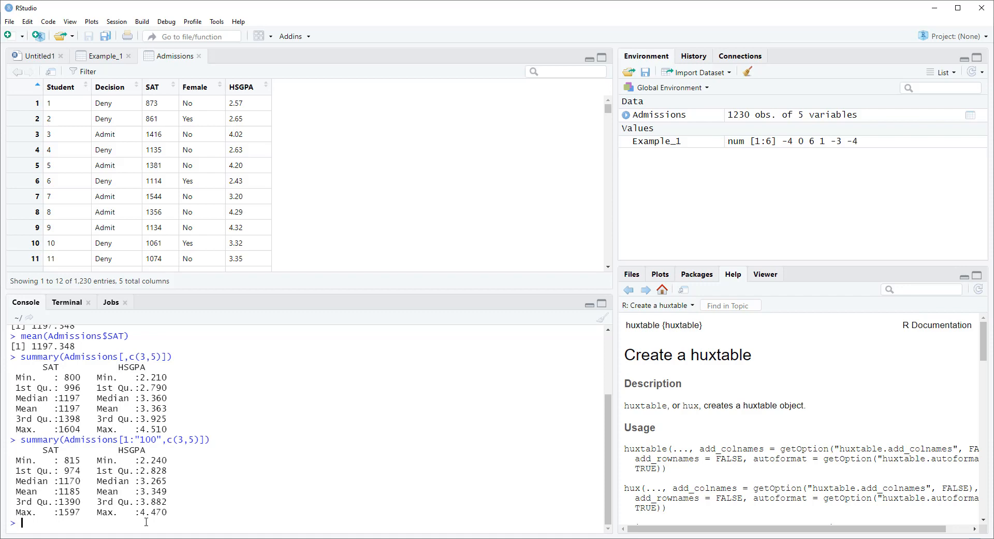
Remove the Admissions dataset from the environment with rm(Admissions)
type("rm(Admissions")
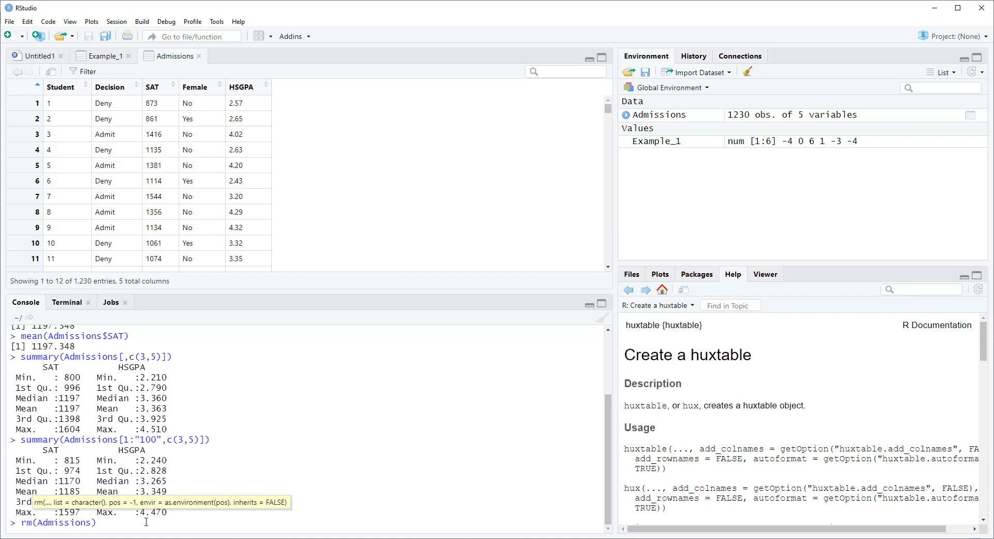
key("Return")
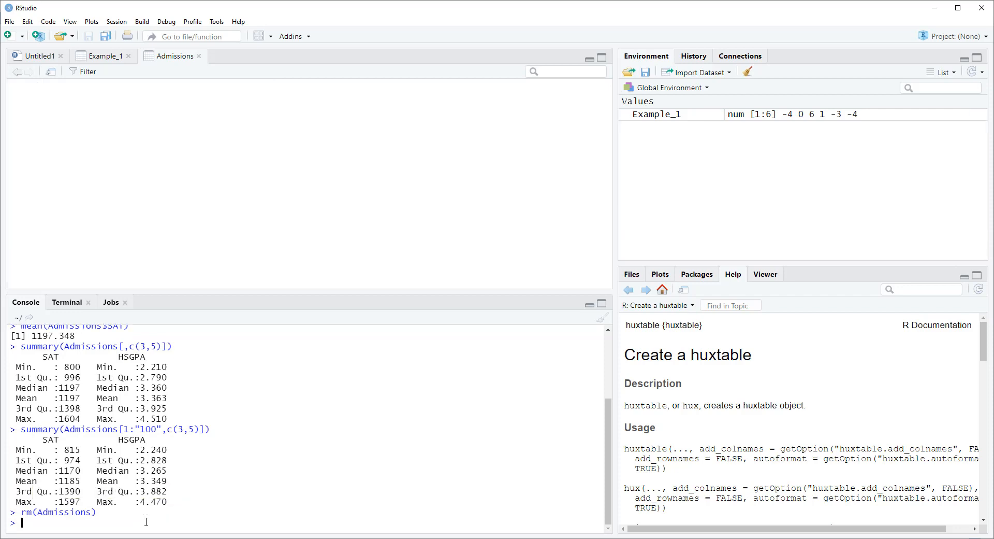